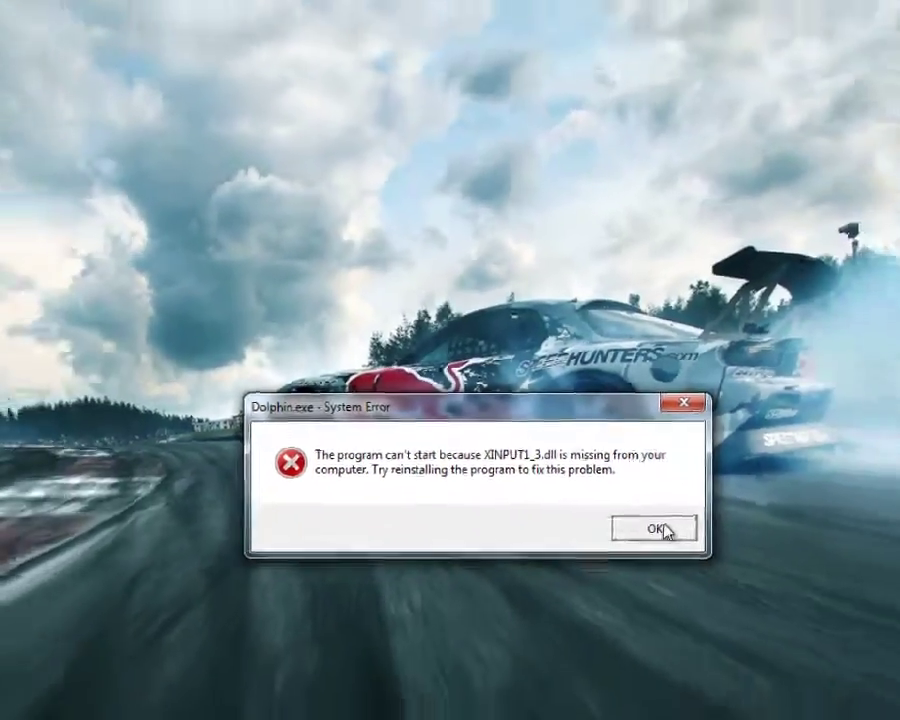
Step: Dismiss the Dolphin error and, in Chrome, download DirectX End-User Runtimes (June 2010) without the suggested extras, keeping directx_Jun2010_redist.exe
{"action": "left_click", "coordinate": [758, 603]}
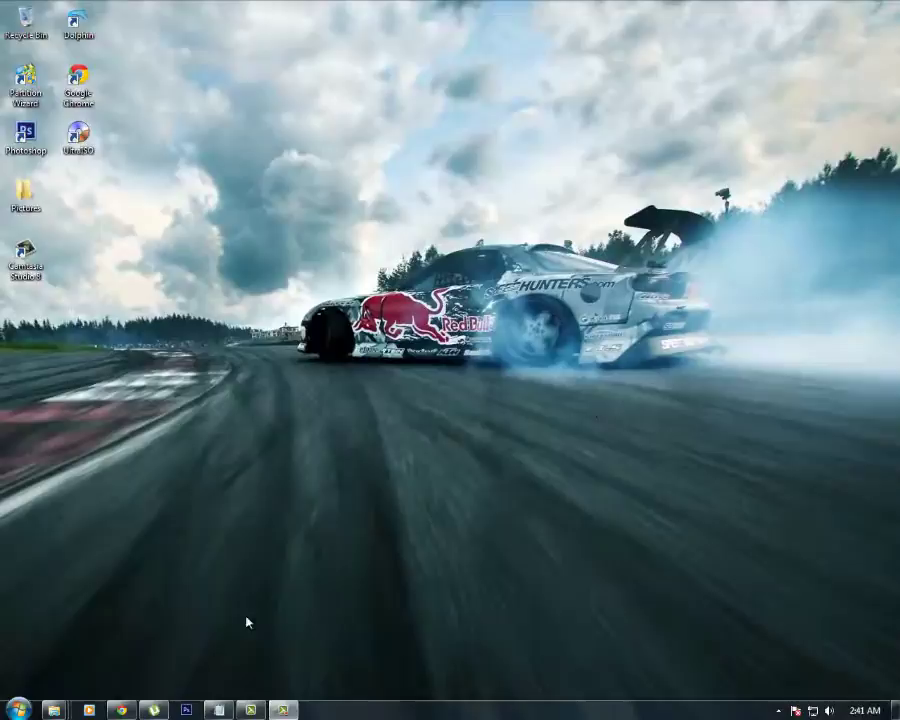
{"action": "left_click", "coordinate": [121, 710]}
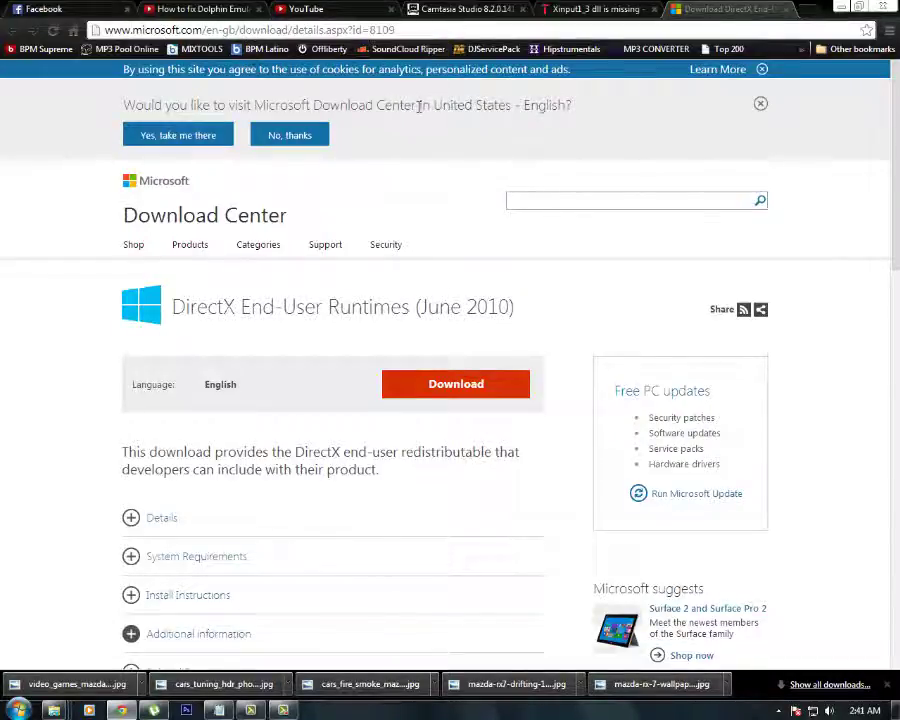
{"action": "left_click", "coordinate": [432, 386]}
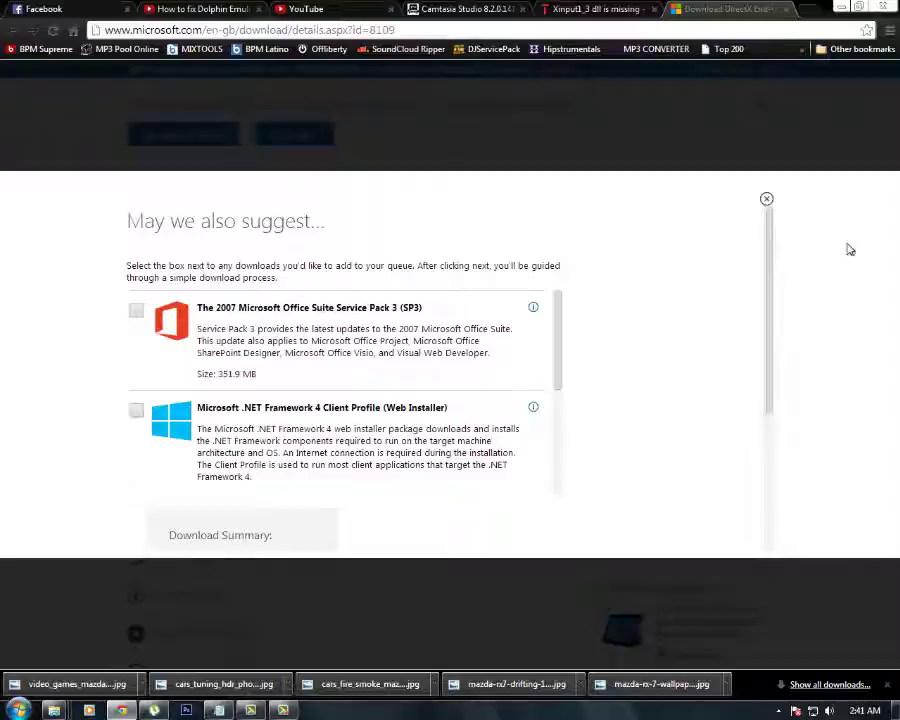
{"action": "left_click_drag", "start_coordinate": [765, 227], "coordinate": [754, 447]}
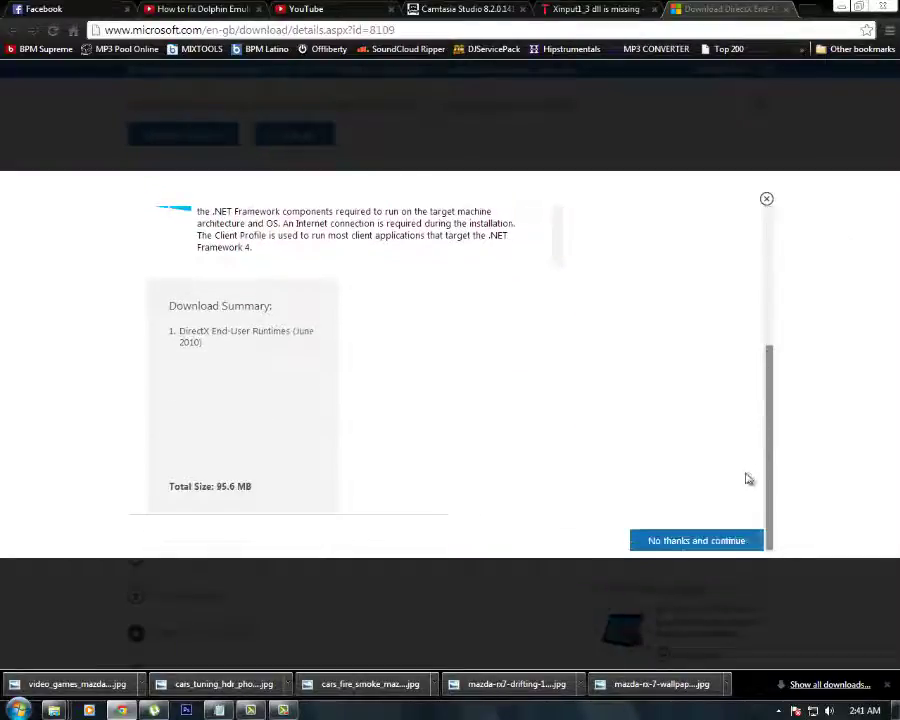
{"action": "left_click", "coordinate": [676, 541]}
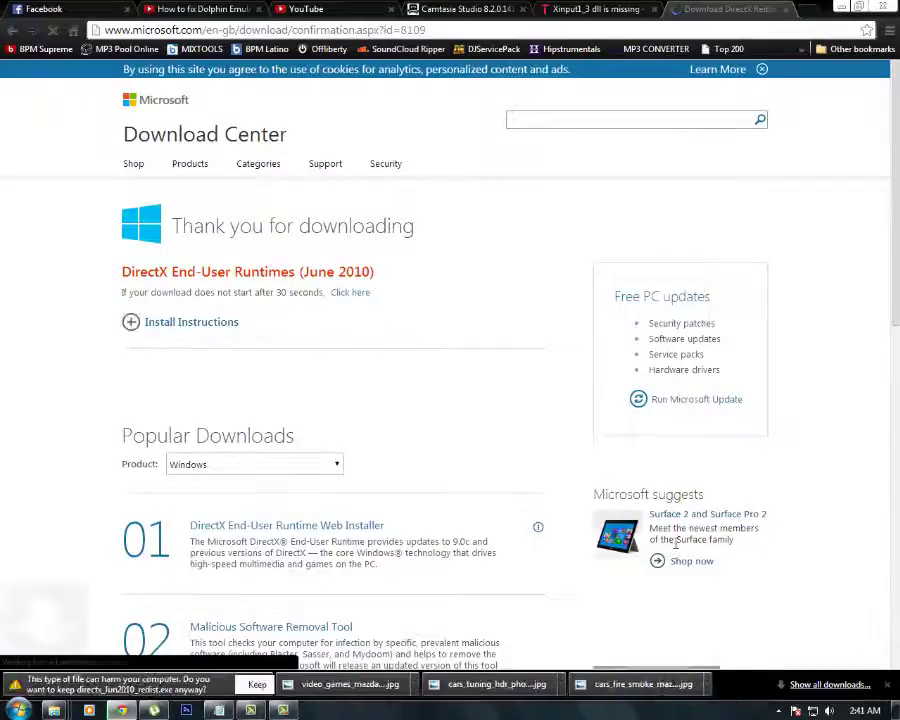
{"action": "left_click", "coordinate": [268, 685]}
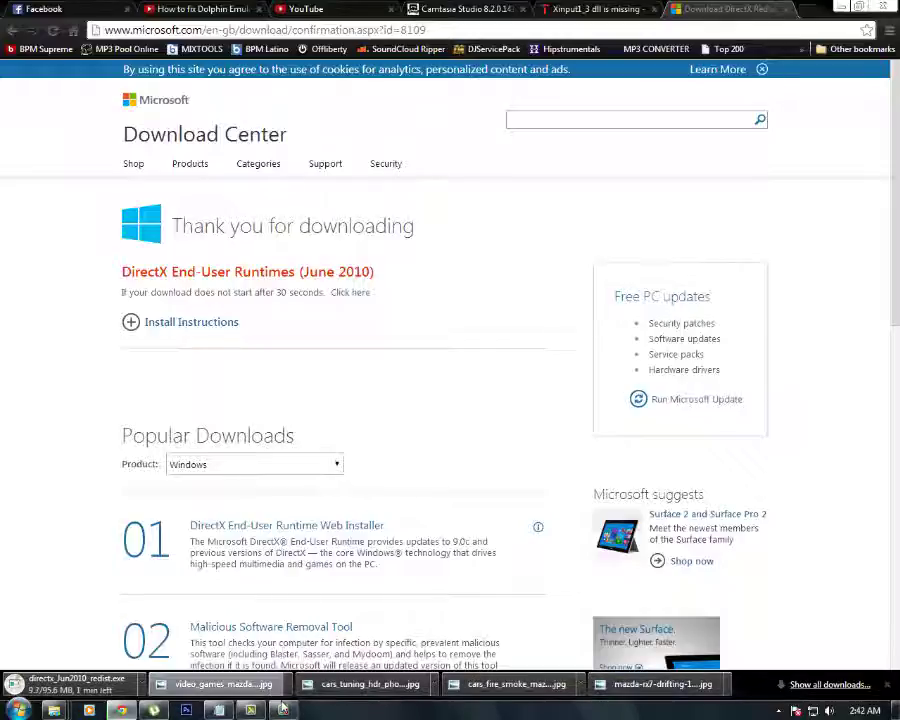
{"action": "mouse_move", "coordinate": [285, 710]}
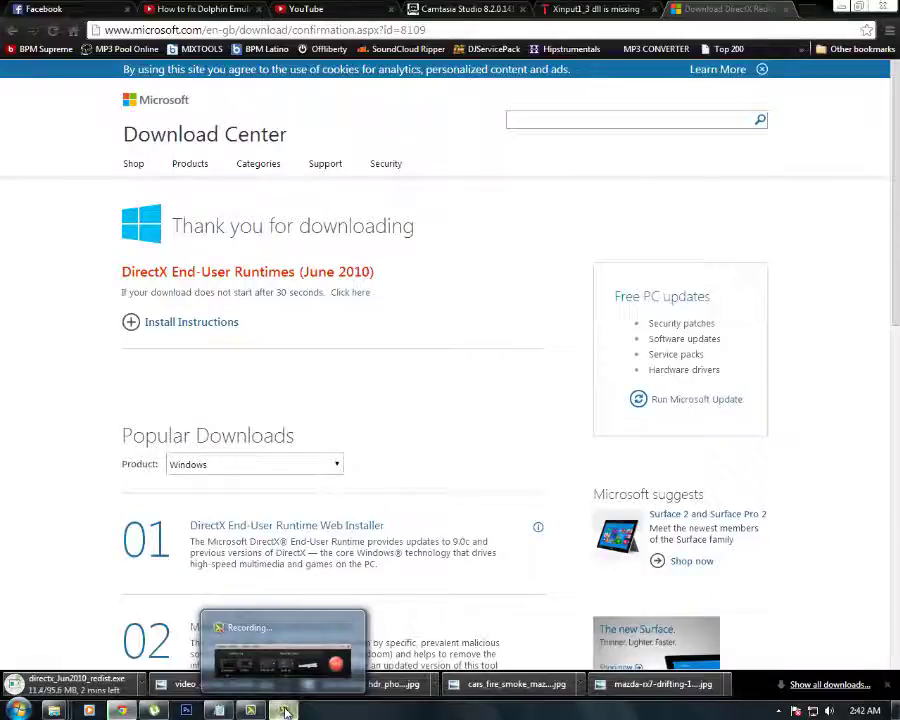
{"action": "left_click", "coordinate": [285, 710]}
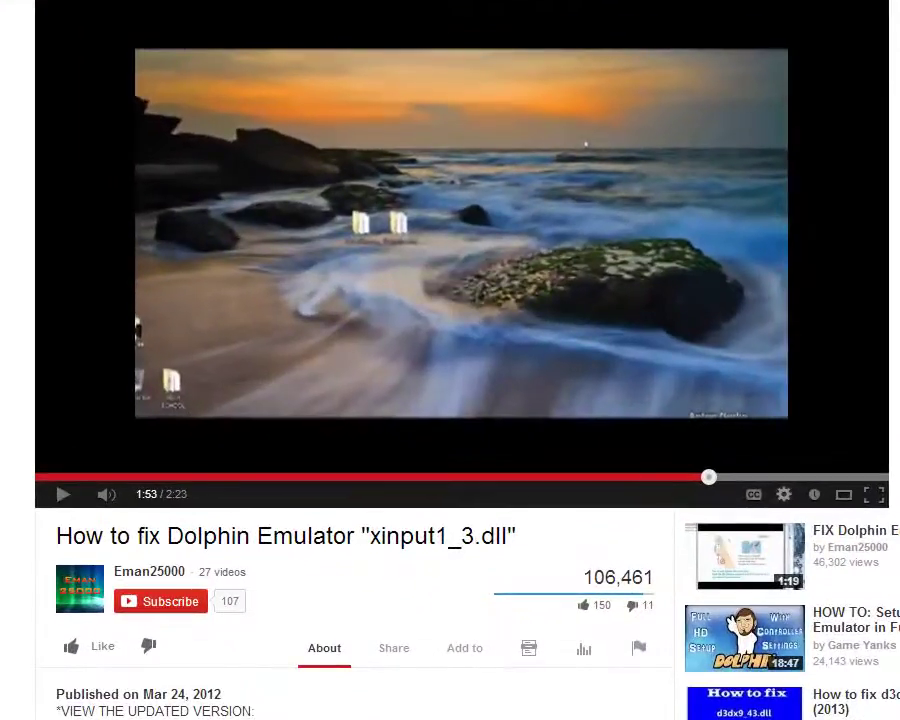
Step: Run the downloaded DirectX redistributable and accept its license agreement to reach the choice of extraction location
{"action": "left_click", "coordinate": [498, 368]}
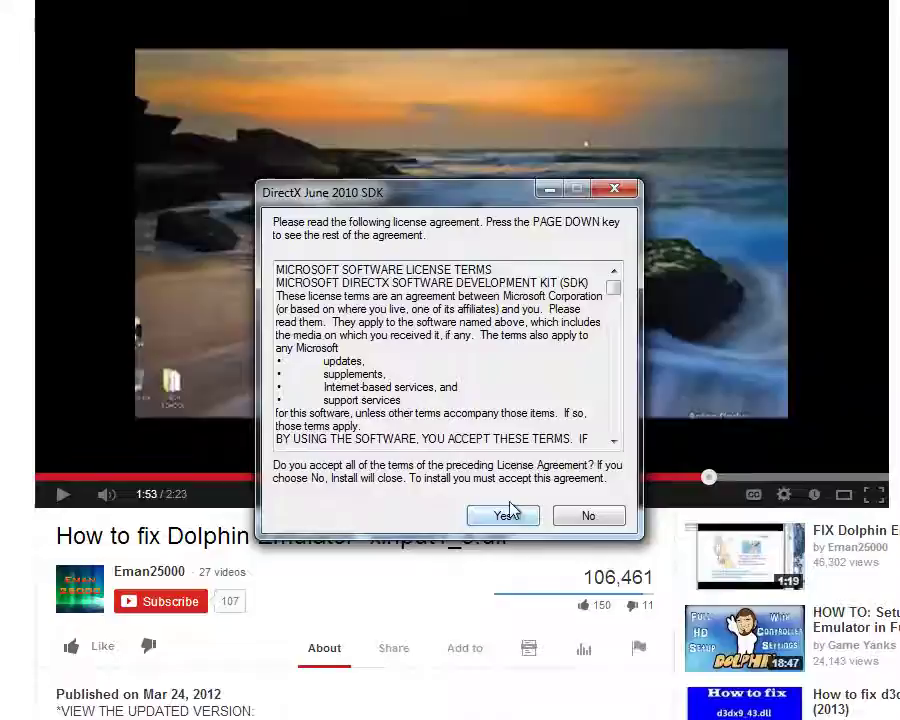
{"action": "left_click", "coordinate": [505, 515]}
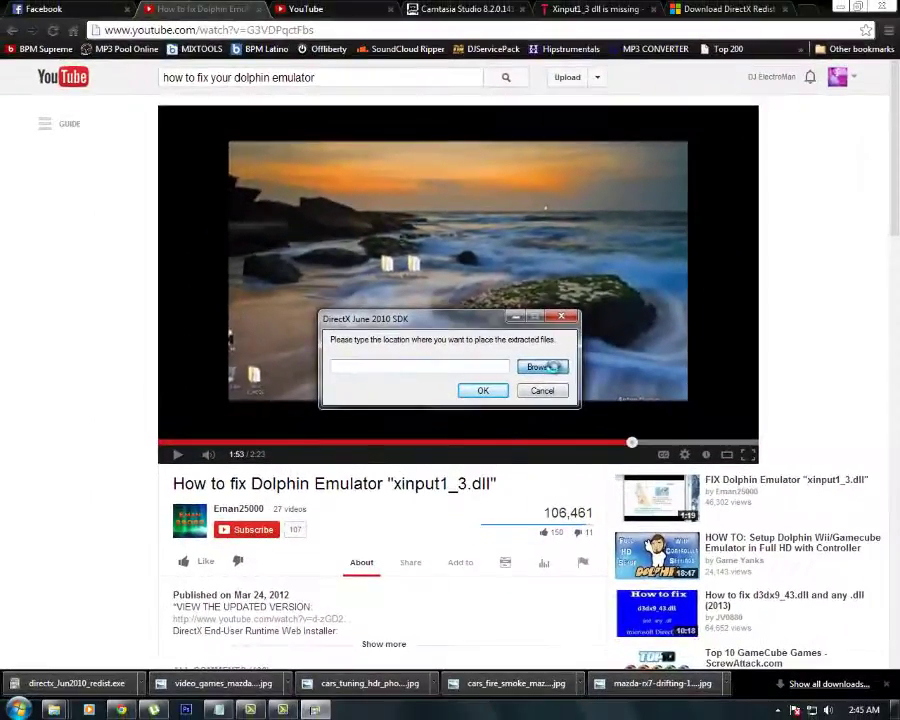
{"action": "left_click", "coordinate": [581, 370]}
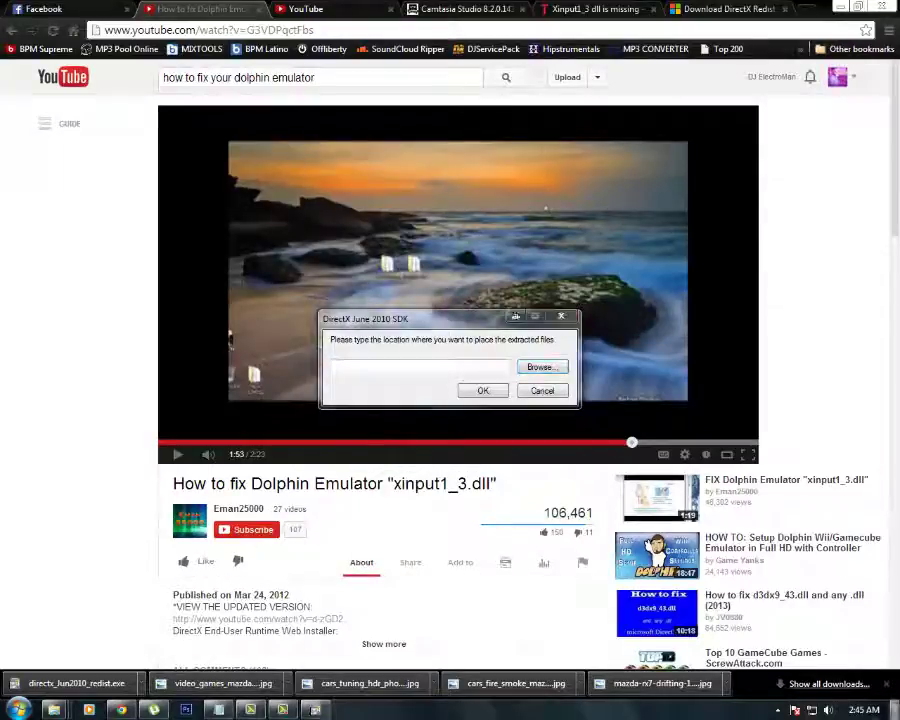
Step: Create a new folder on the desktop, keeping the default name New folder
{"action": "key", "text": "super+d"}
{"action": "right_click", "coordinate": [321, 306]}
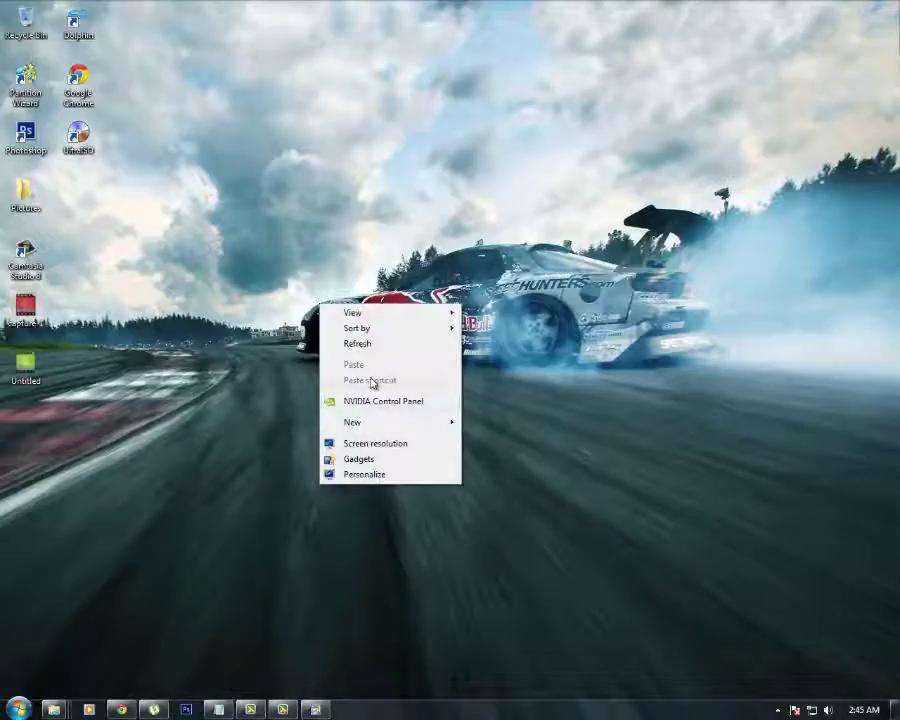
{"action": "mouse_move", "coordinate": [362, 422]}
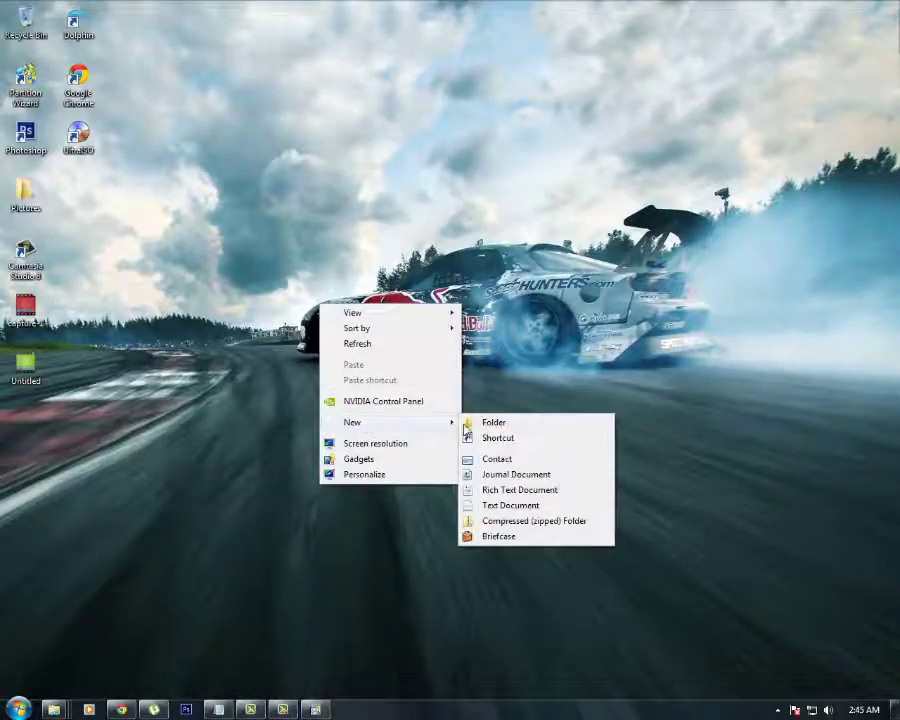
{"action": "left_click", "coordinate": [481, 430]}
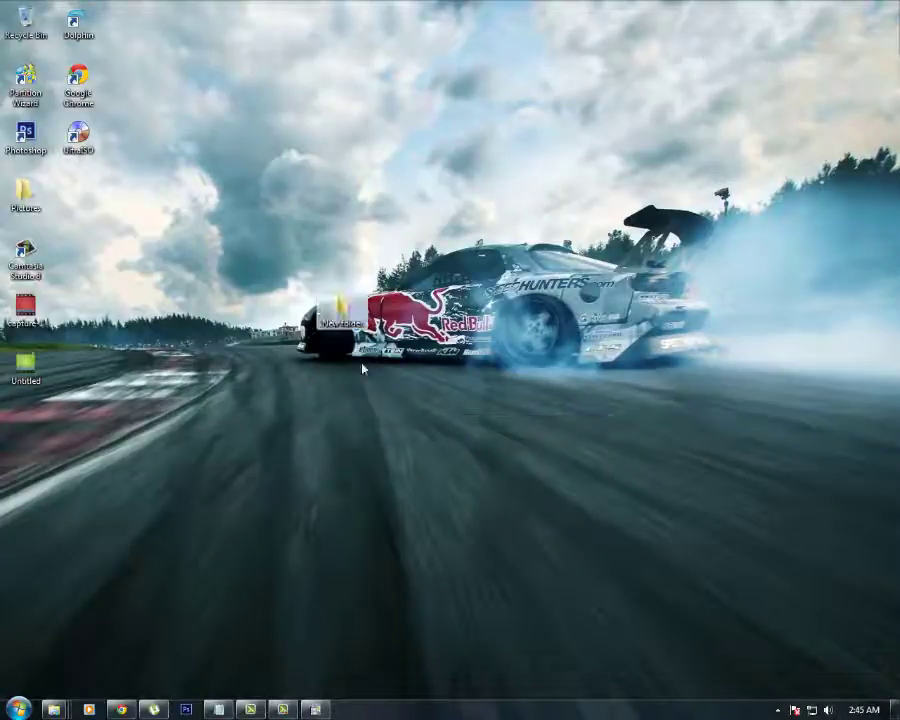
{"action": "key", "text": "Return"}
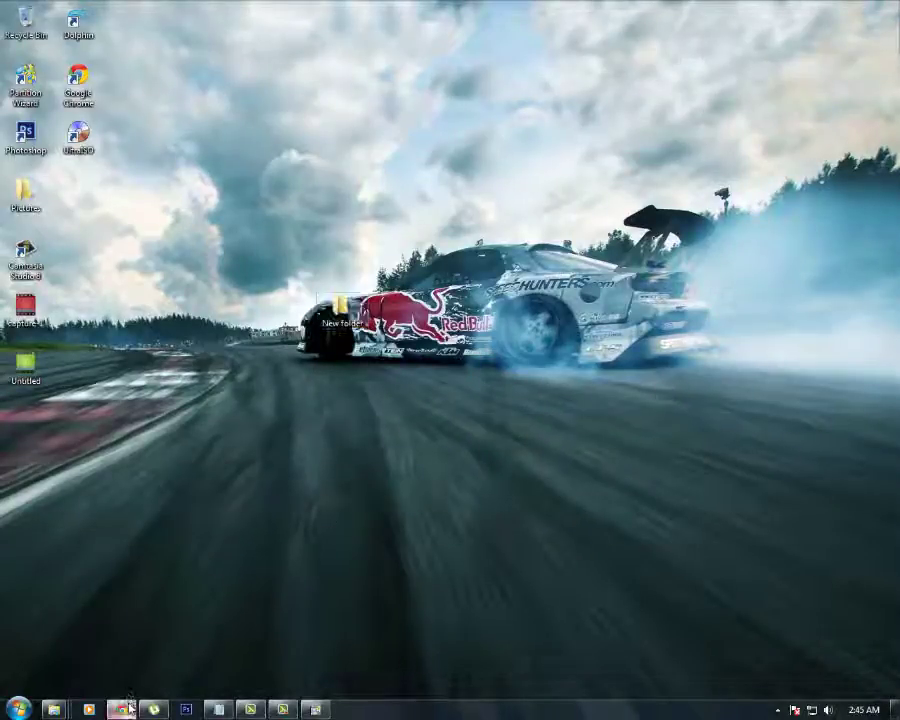
Step: Choose the desktop's New folder as the extraction location and extract the DirectX files into it
{"action": "left_click", "coordinate": [128, 708]}
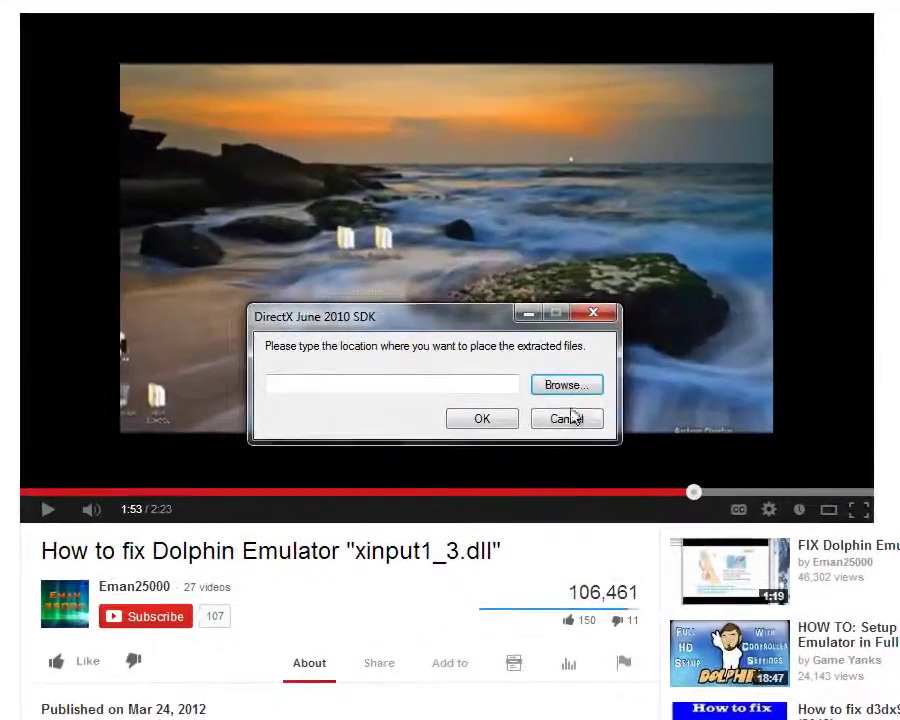
{"action": "left_click", "coordinate": [566, 386]}
{"action": "left_click_drag", "start_coordinate": [572, 373], "coordinate": [575, 400]}
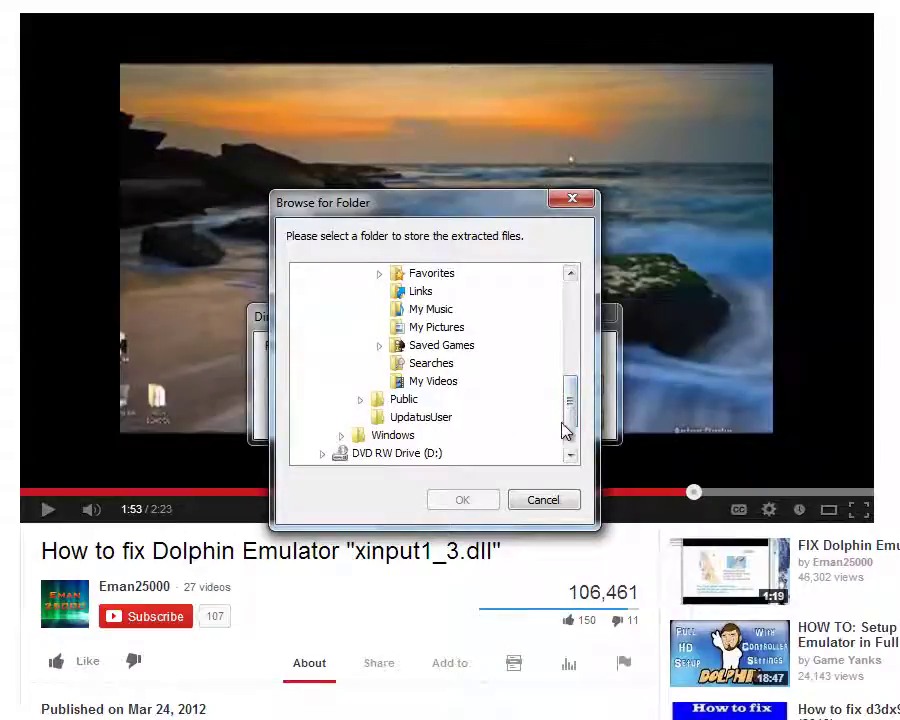
{"action": "left_click", "coordinate": [573, 421]}
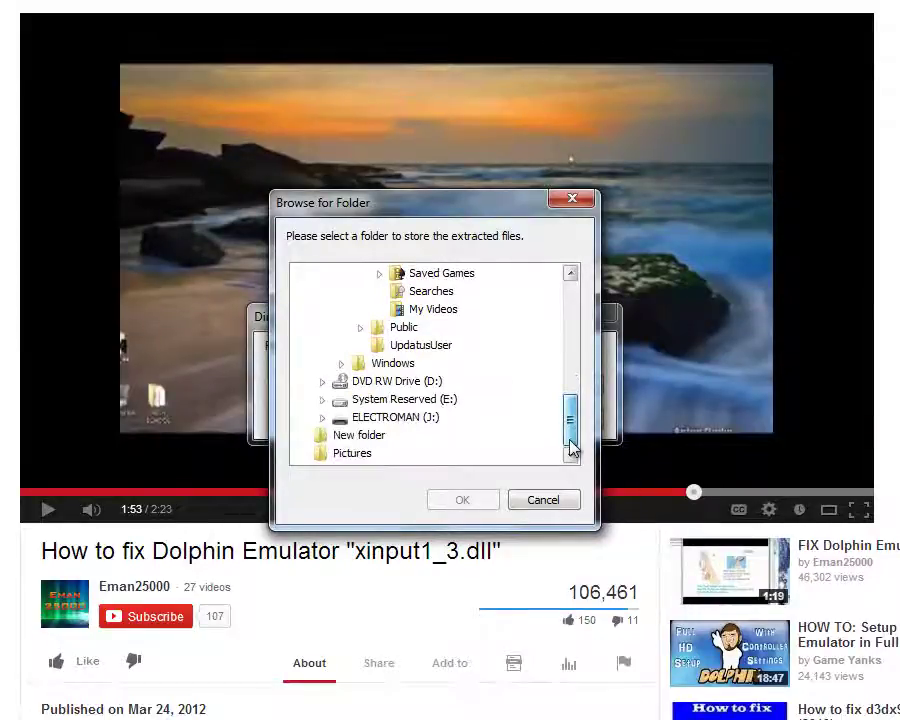
{"action": "left_click", "coordinate": [378, 437]}
{"action": "left_click", "coordinate": [460, 499]}
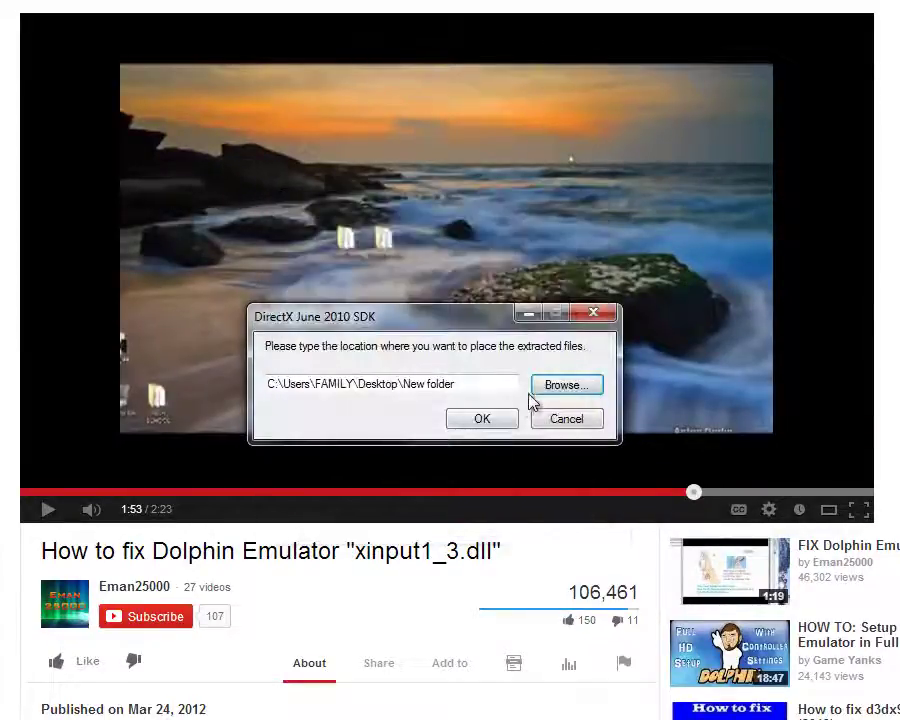
{"action": "left_click", "coordinate": [502, 424]}
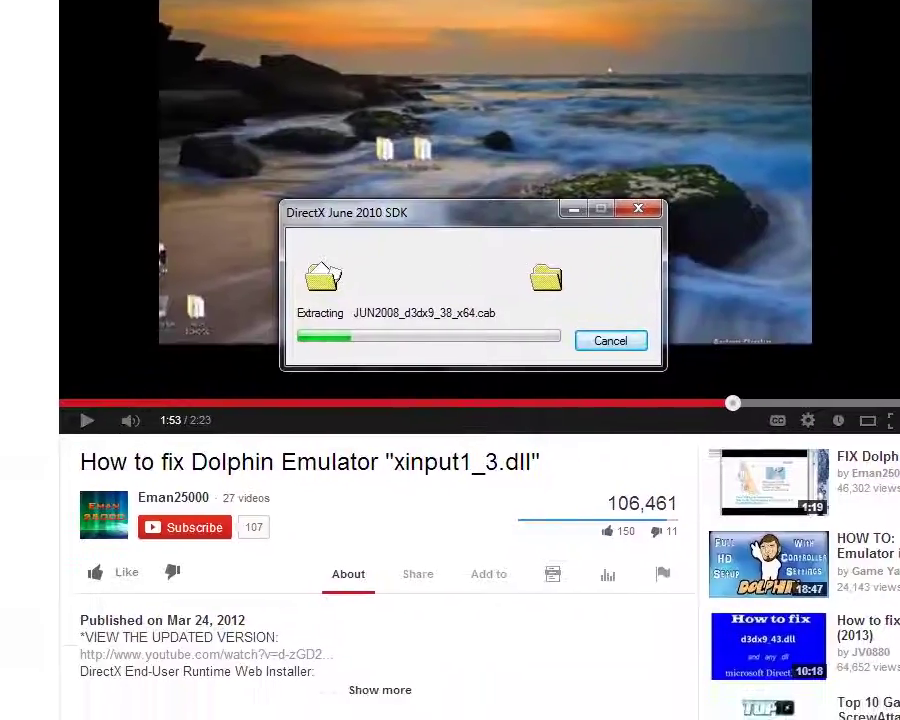
{"action": "mouse_move", "coordinate": [209, 719]}
{"action": "left_click", "coordinate": [281, 708]}
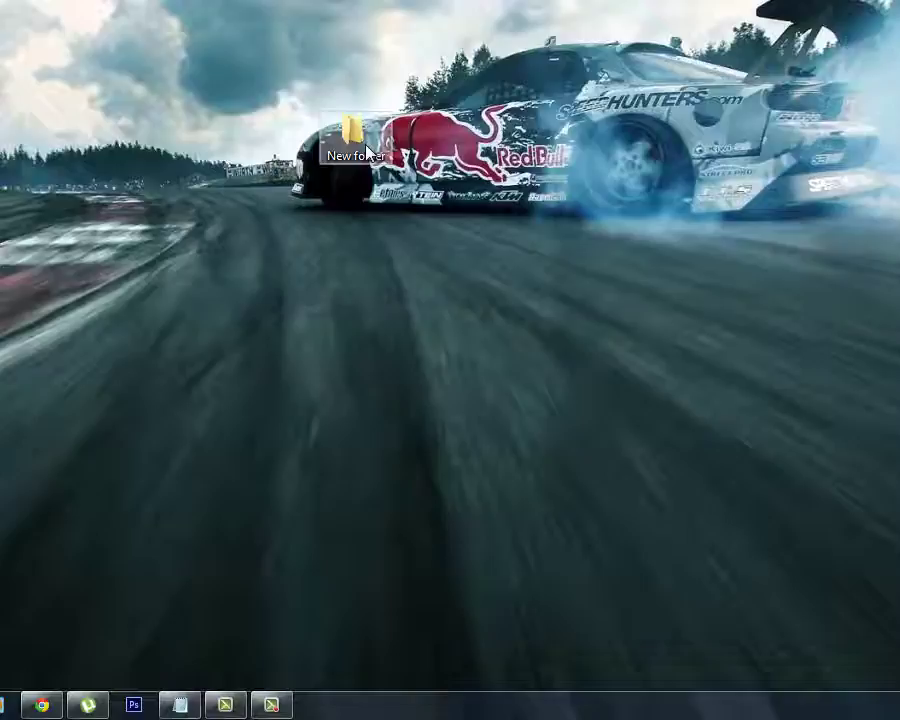
Step: Open New folder on the desktop and run the DXSETUP application from the extracted files
{"action": "double_click", "coordinate": [368, 152]}
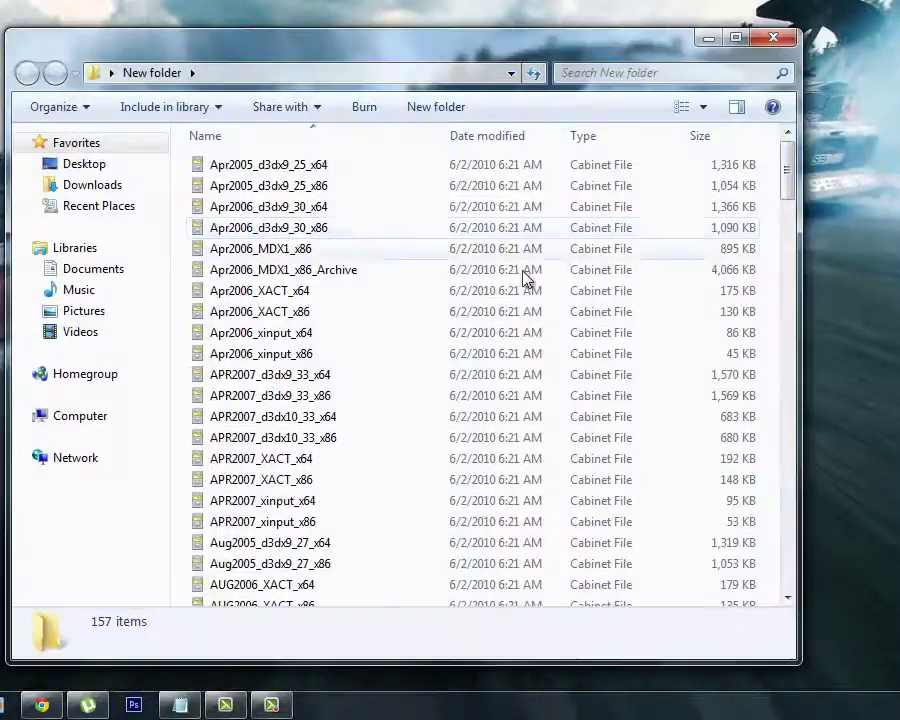
{"action": "left_click_drag", "start_coordinate": [787, 180], "coordinate": [800, 344]}
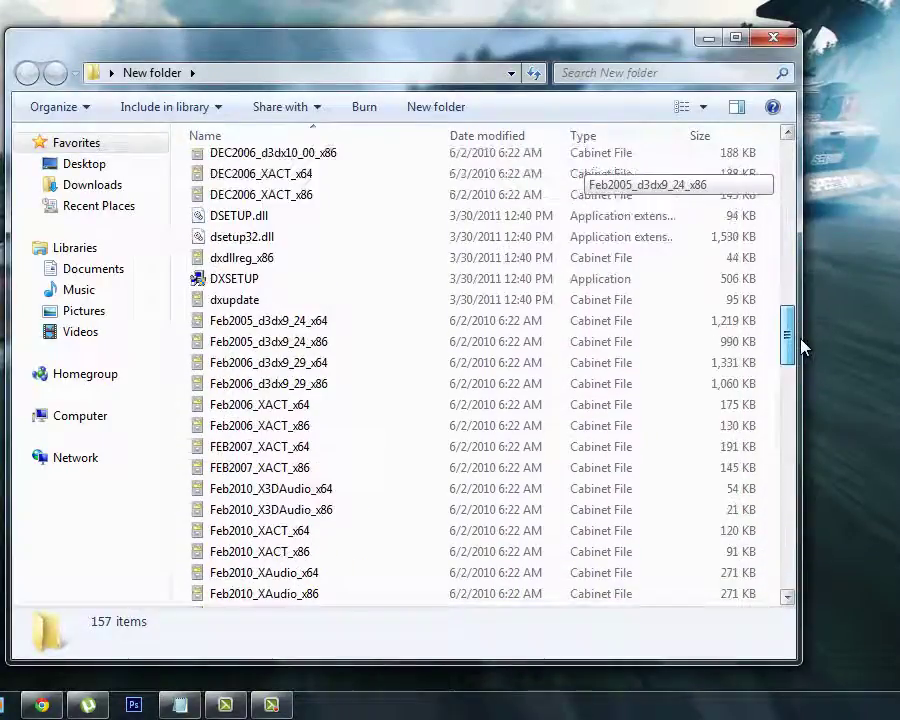
{"action": "double_click", "coordinate": [262, 280]}
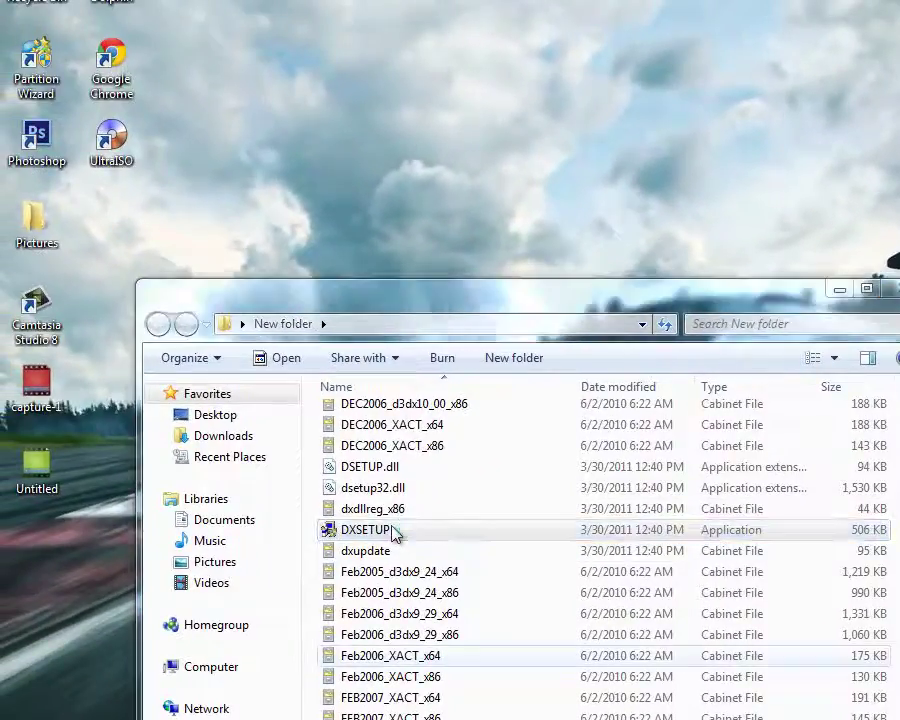
Step: Accept the DirectX setup agreement and start installing the runtime components
{"action": "left_click", "coordinate": [394, 360]}
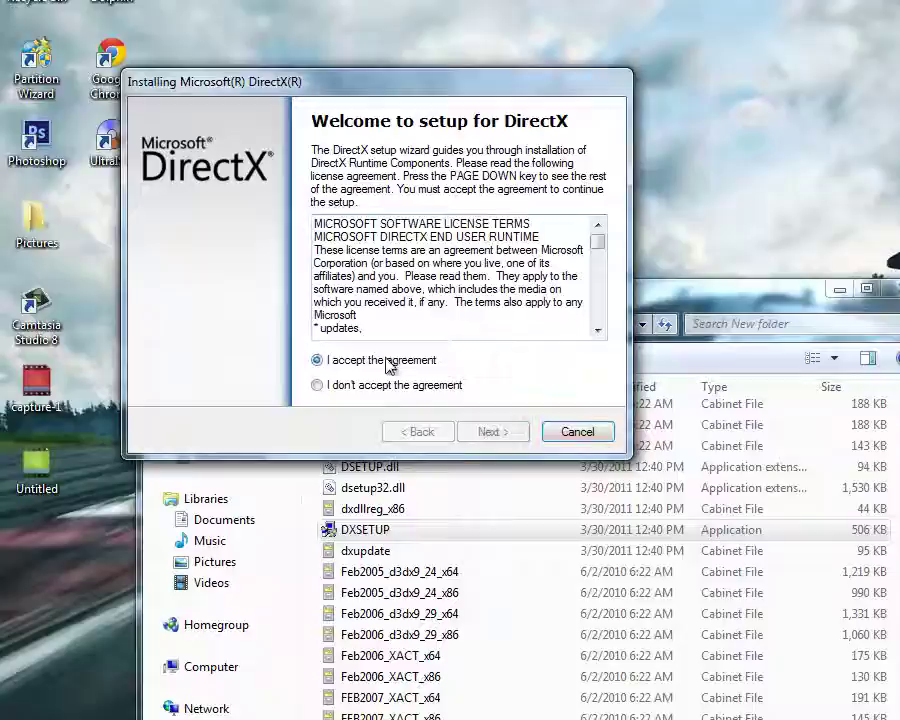
{"action": "left_click", "coordinate": [493, 431]}
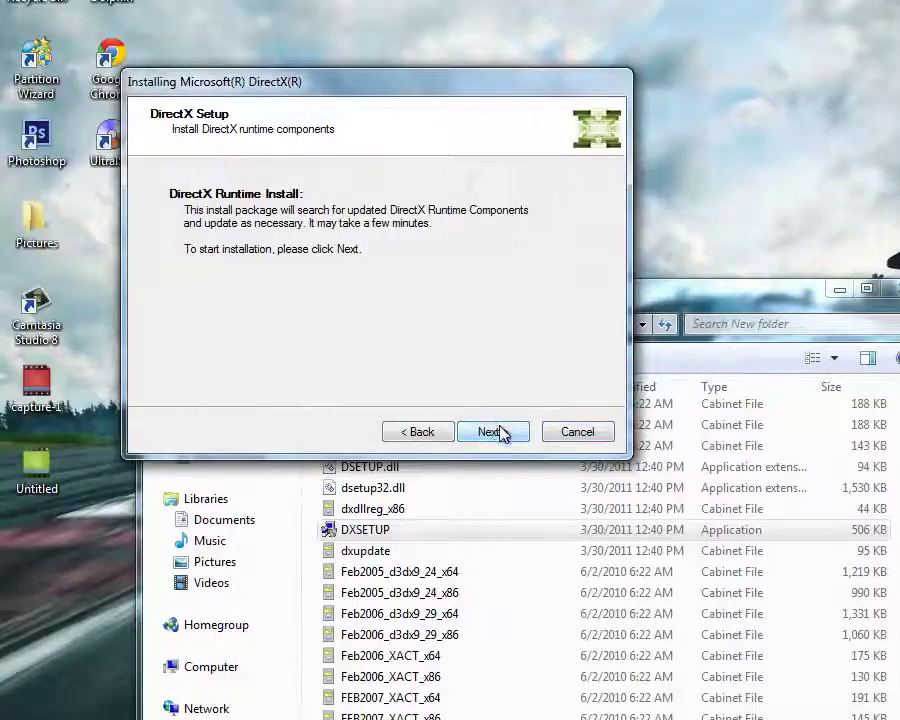
{"action": "left_click", "coordinate": [502, 432]}
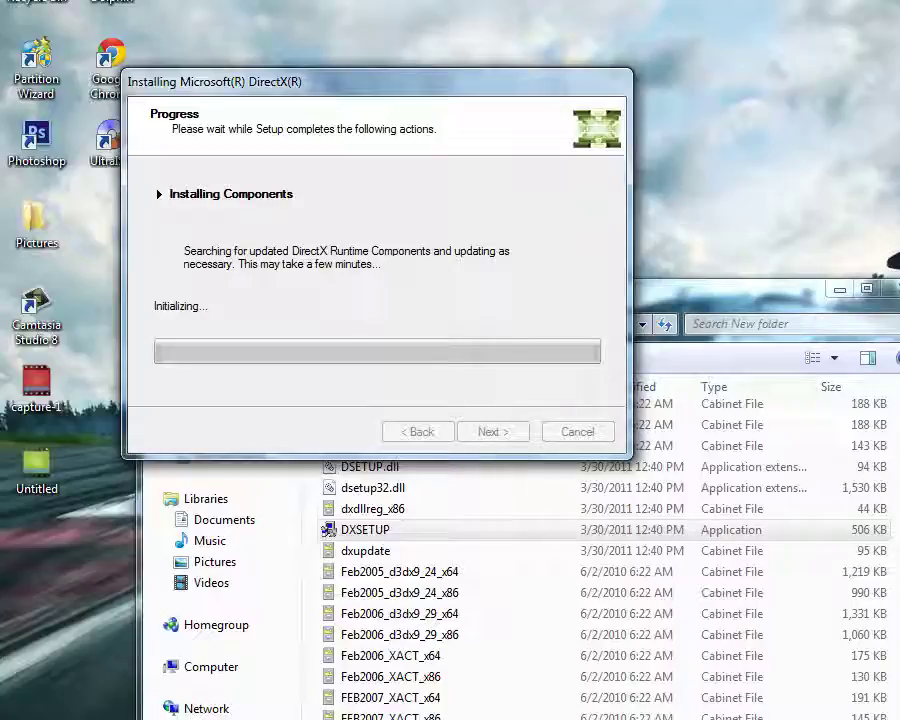
{"action": "mouse_move", "coordinate": [313, 710]}
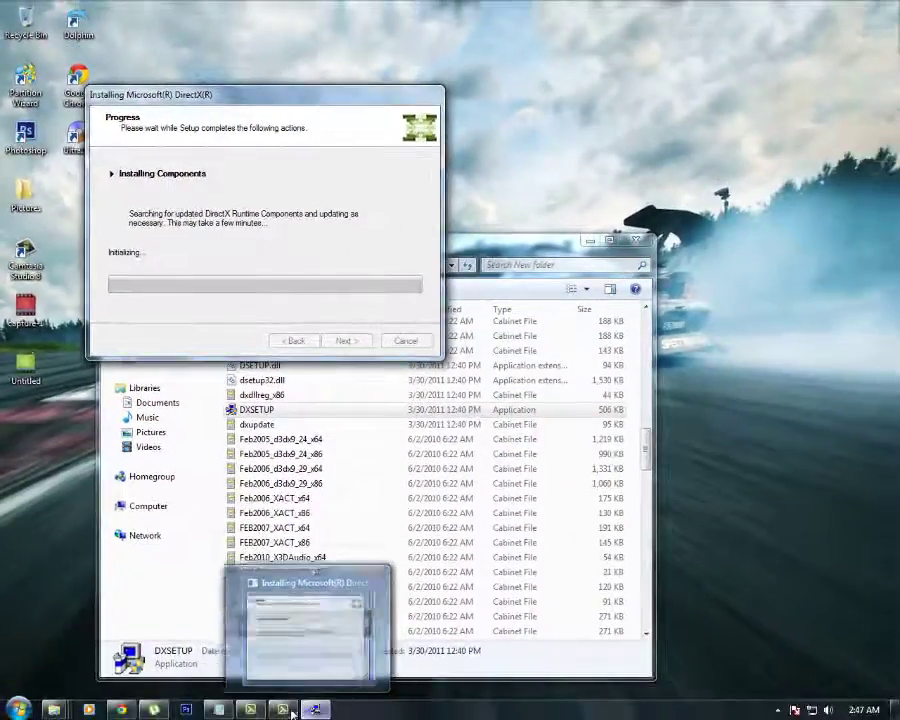
{"action": "left_click", "coordinate": [313, 710]}
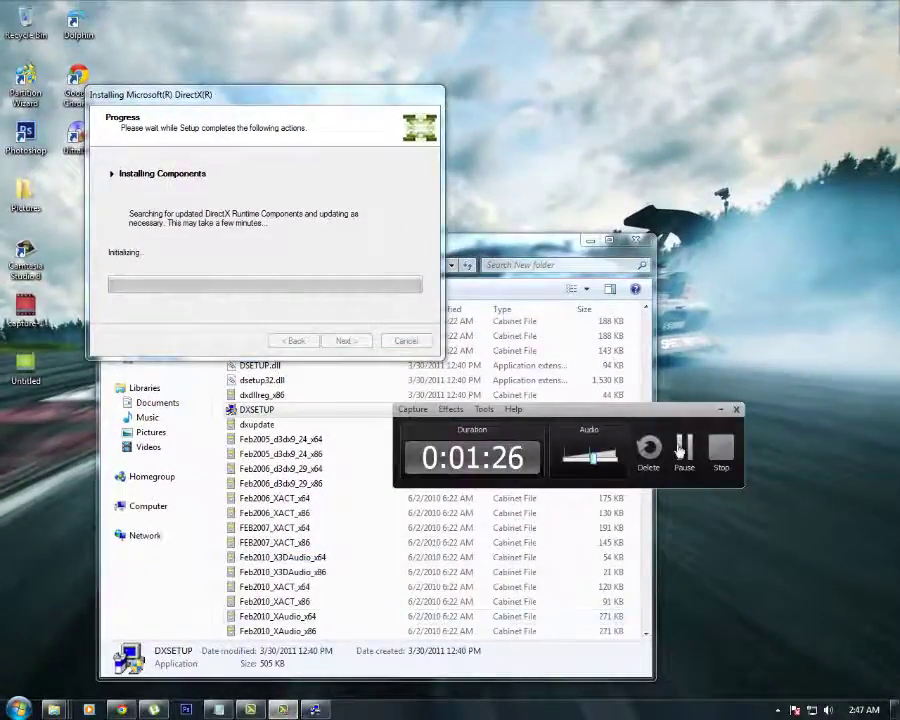
{"action": "left_click", "coordinate": [677, 450]}
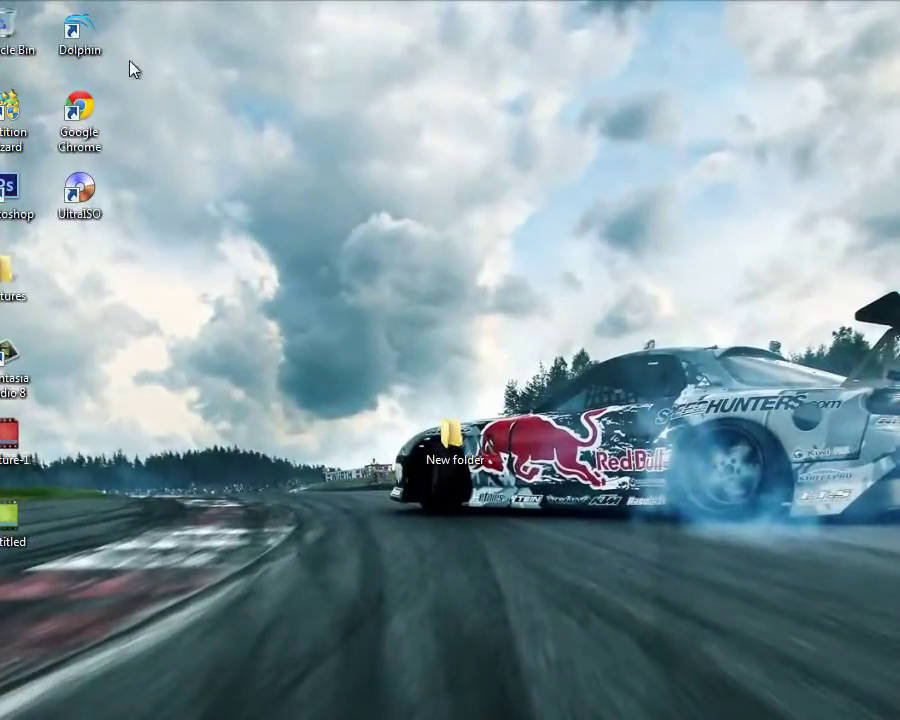
Step: Launch Dolphin from the desktop and look at the game file selection, leaving it without loading a file
{"action": "double_click", "coordinate": [96, 31]}
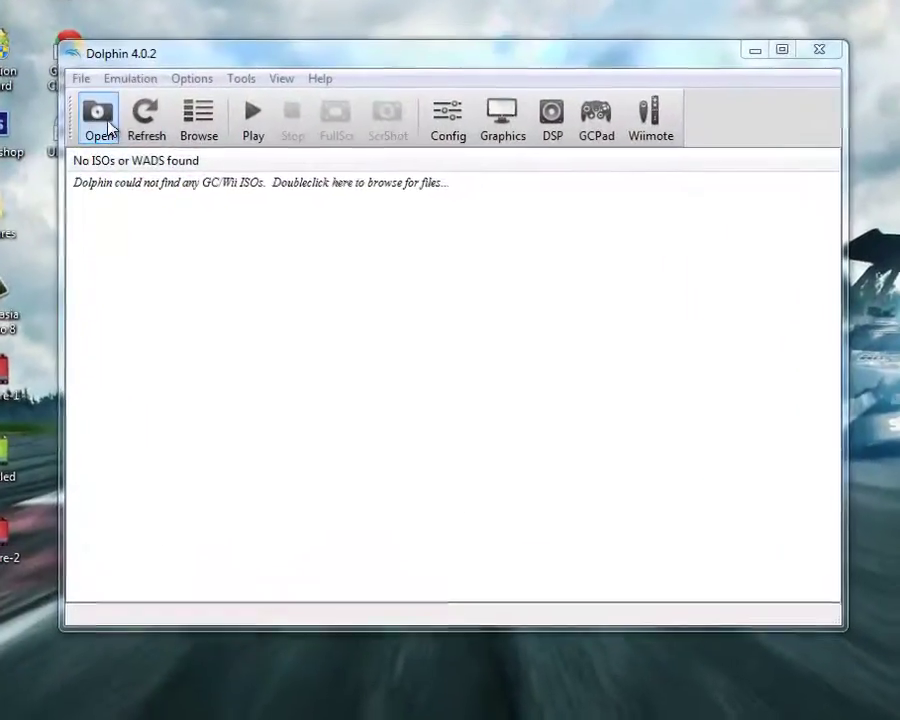
{"action": "left_click", "coordinate": [100, 130]}
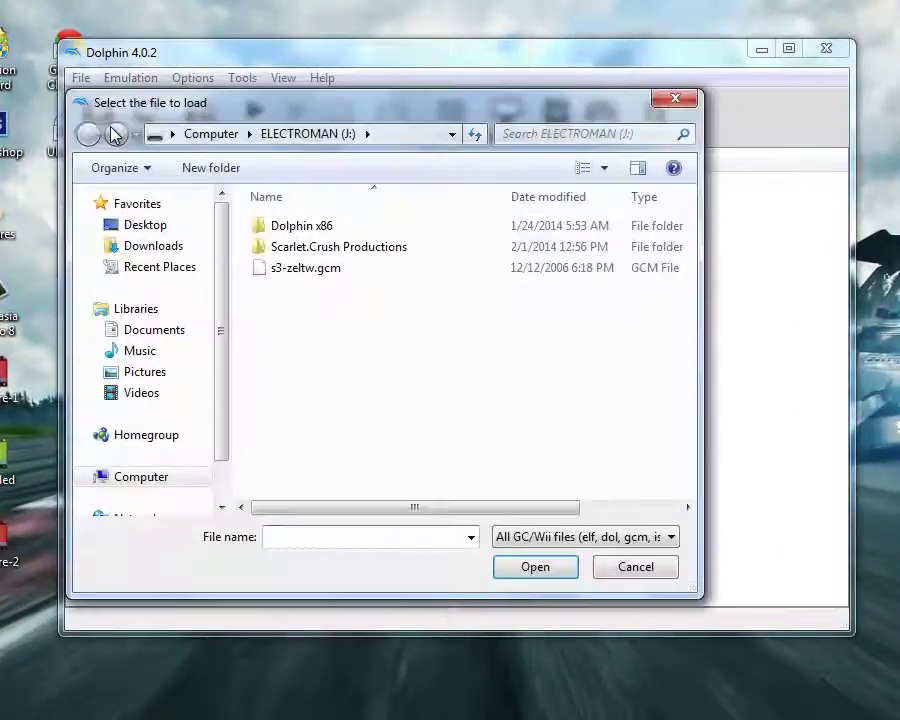
{"action": "left_click", "coordinate": [645, 570]}
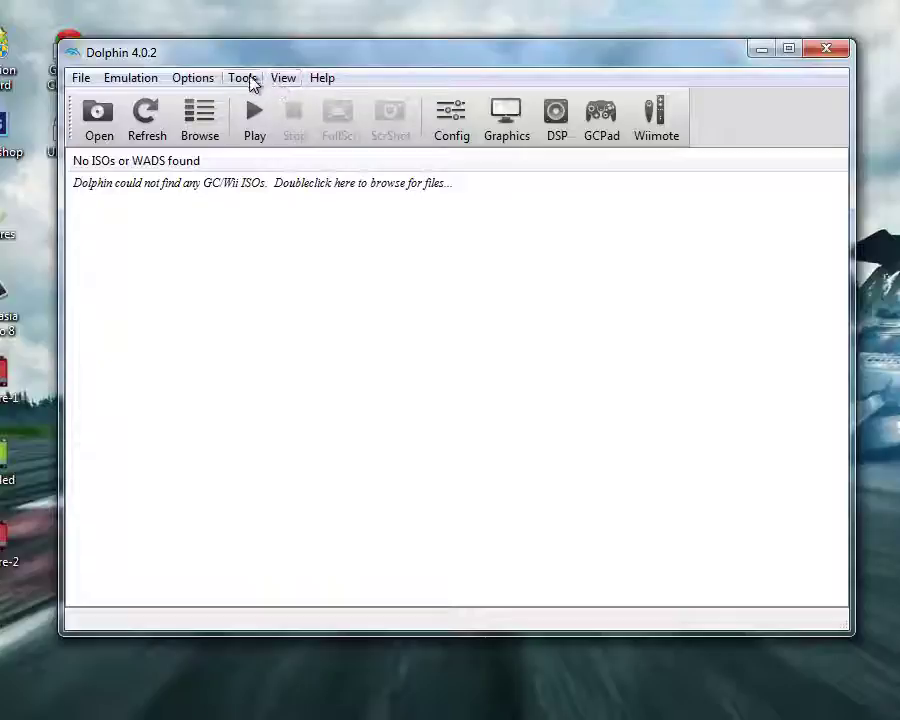
Step: Set Dolphin's graphics backend to Direct3D9 (deprecated) and close the graphics configuration
{"action": "left_click", "coordinate": [507, 118]}
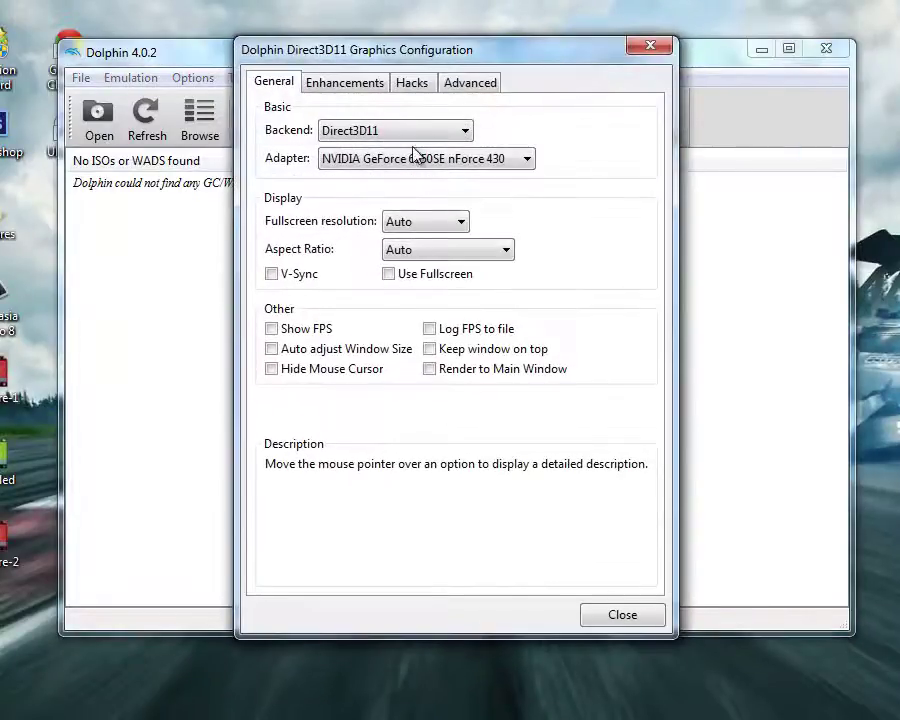
{"action": "left_click", "coordinate": [416, 131]}
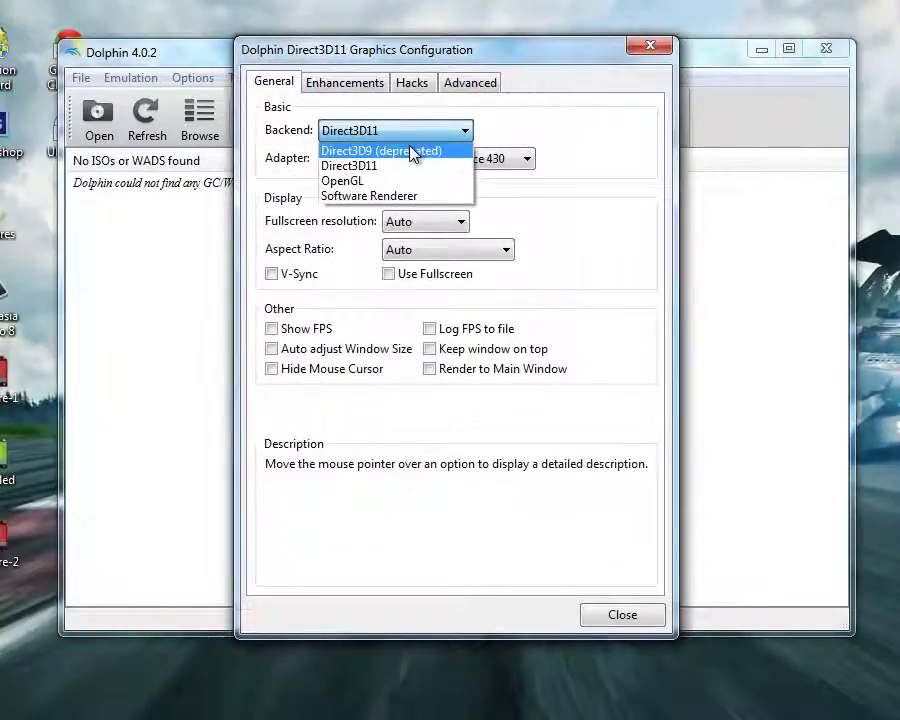
{"action": "left_click", "coordinate": [412, 151]}
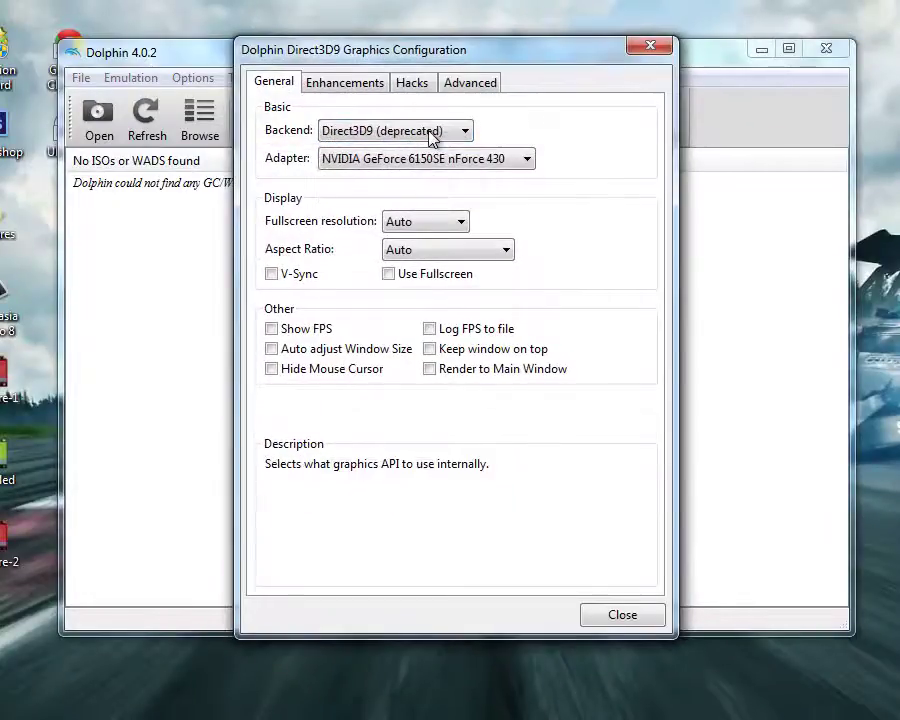
{"action": "left_click", "coordinate": [608, 613]}
Step: Load the game file s3-zeltw.gcm from the ELECTROMAN (J:) drive and continue past the health and safety screen
{"action": "left_click", "coordinate": [98, 113]}
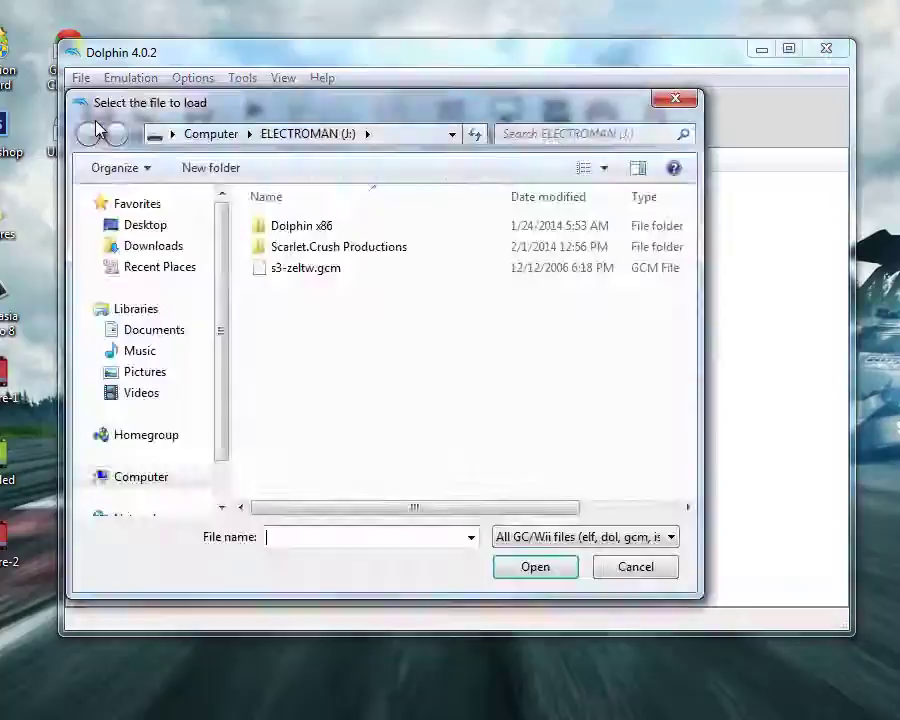
{"action": "double_click", "coordinate": [320, 270]}
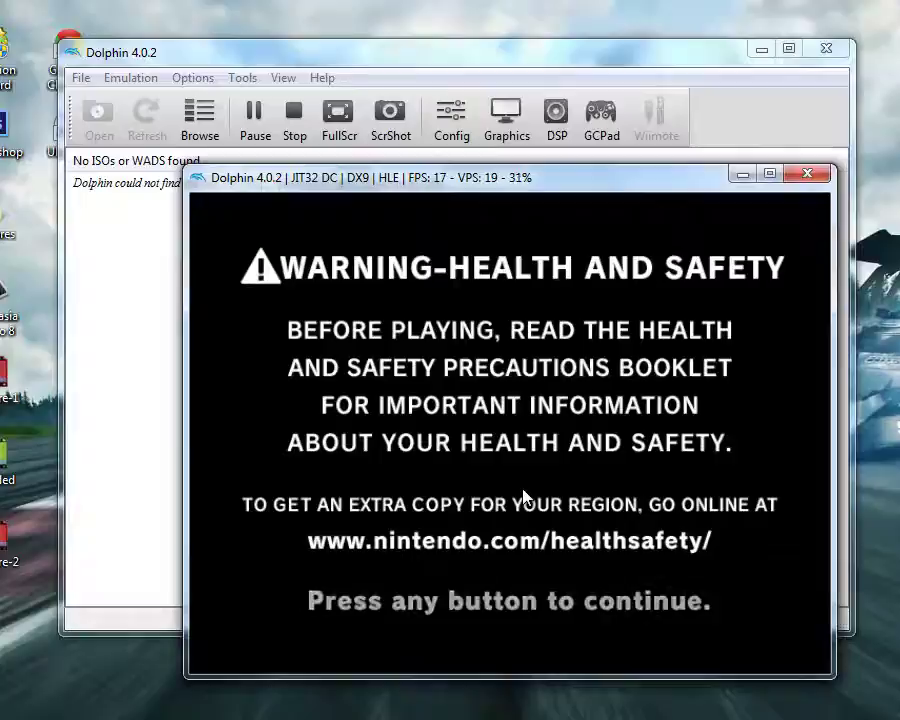
{"action": "left_click", "coordinate": [523, 497]}
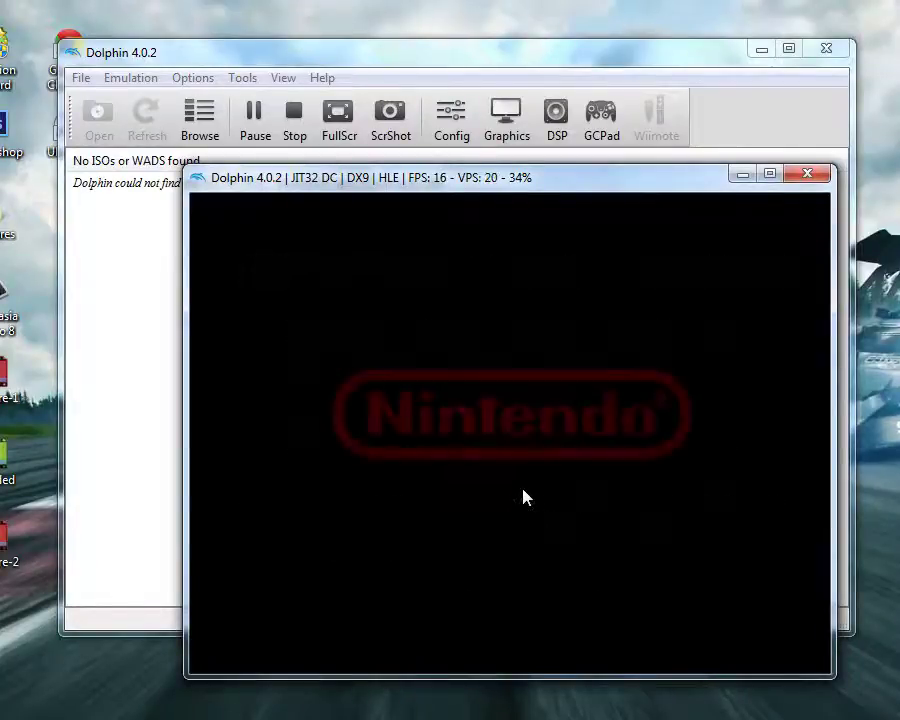